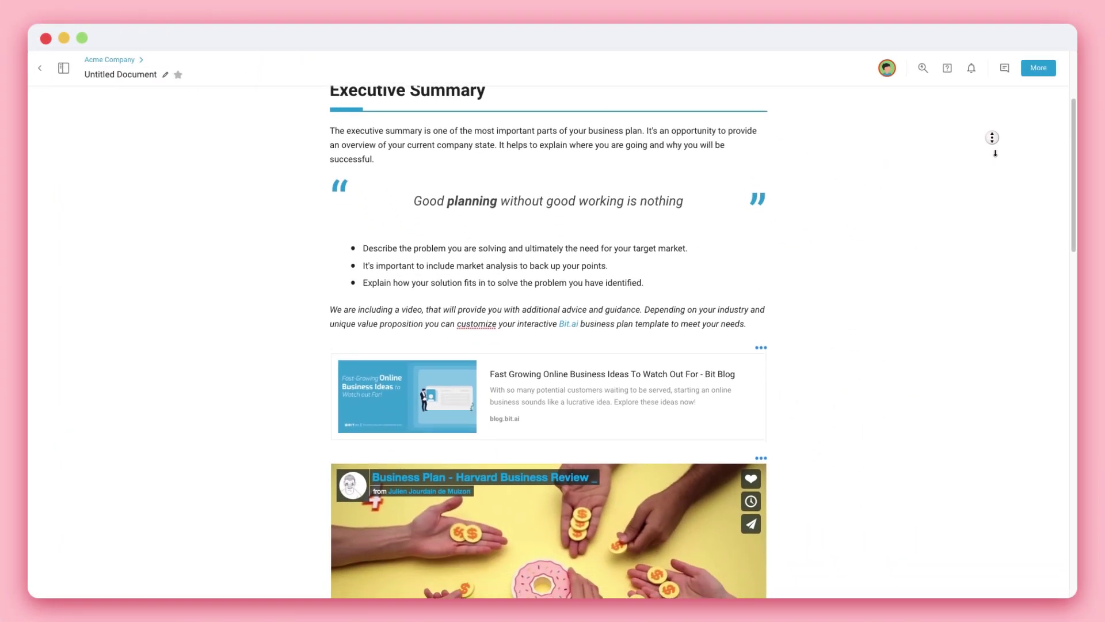
Scroll down through the finished business plan document to review its contents
scroll(995, 153, down, 3)
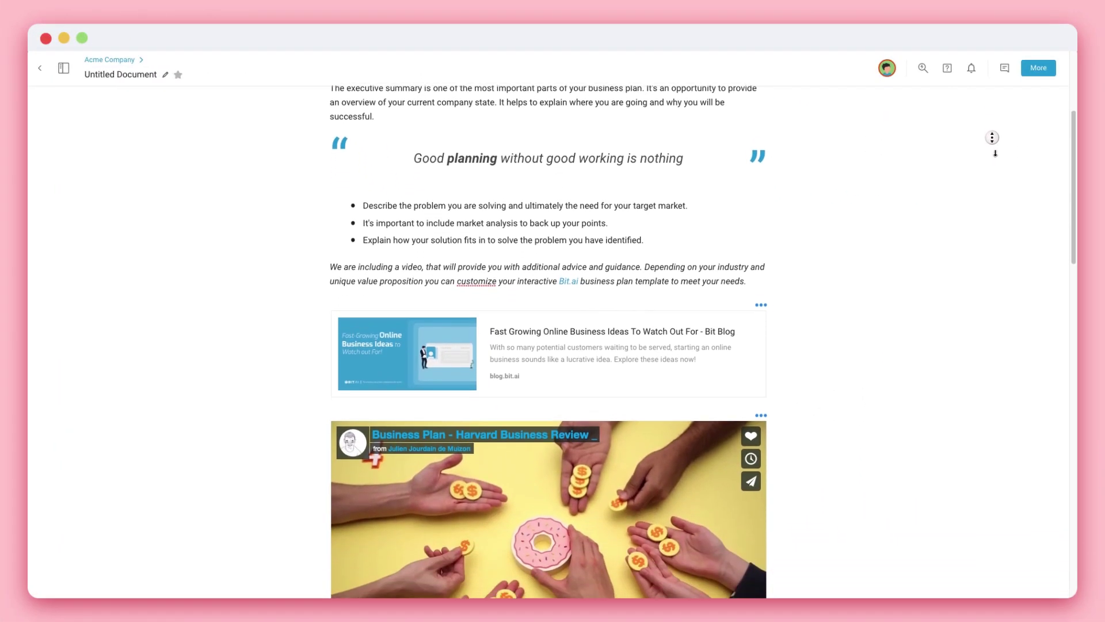
scroll(995, 154, down, 3)
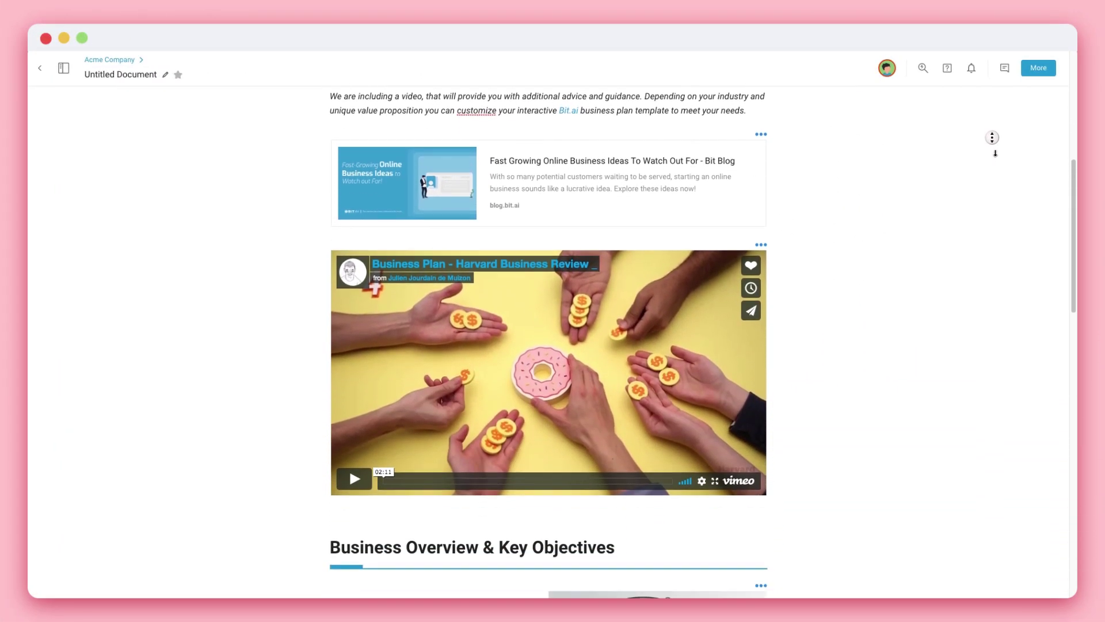
scroll(995, 153, down, 3)
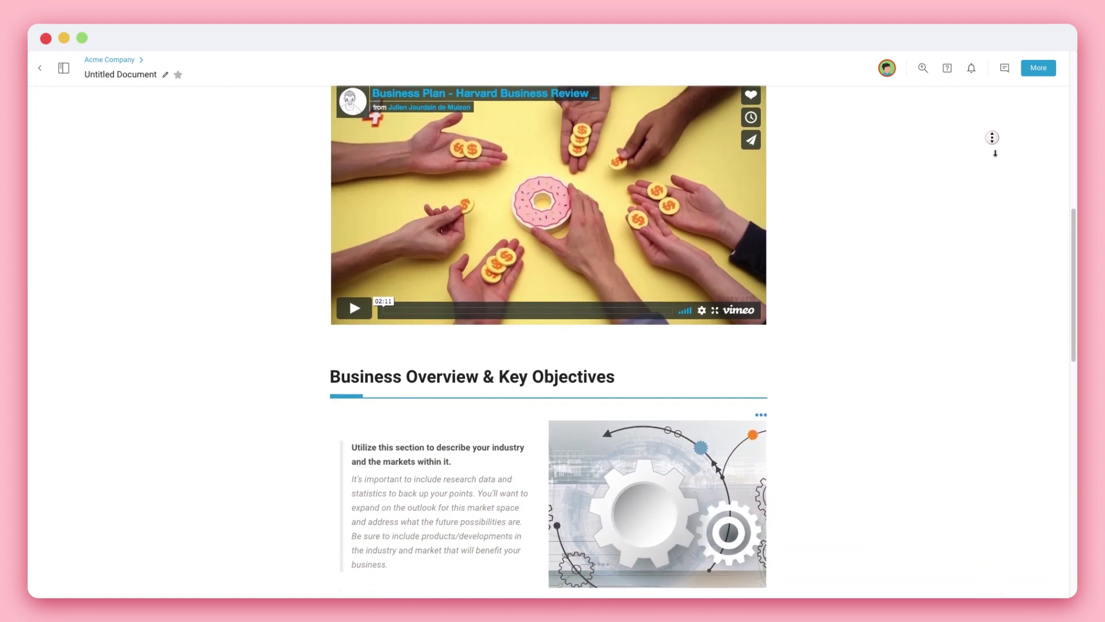
scroll(995, 153, down, 3)
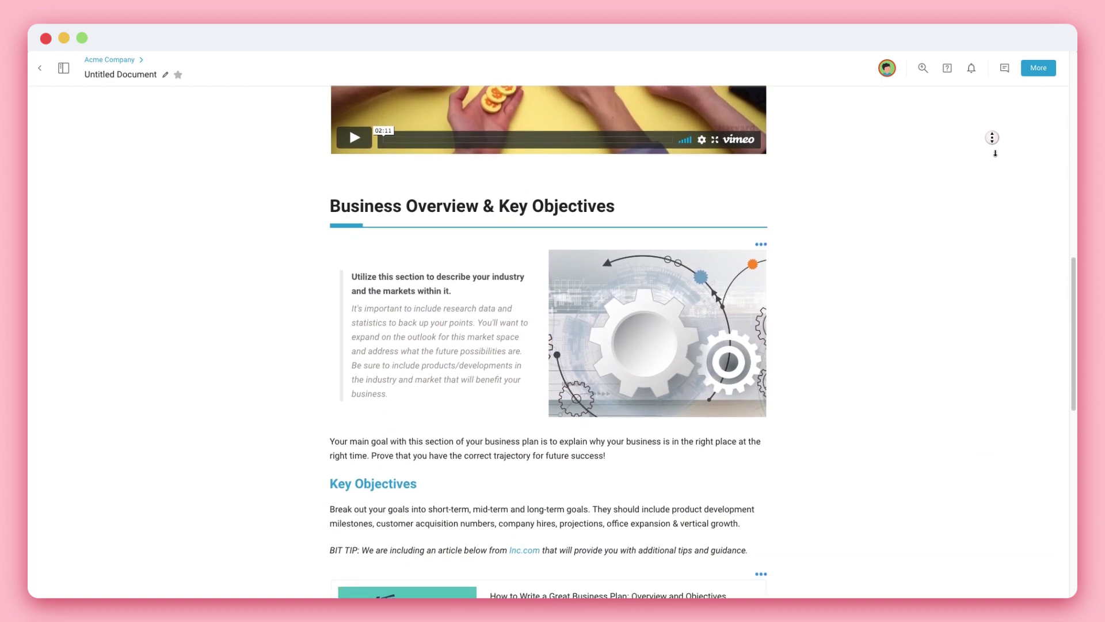
scroll(995, 153, down, 3)
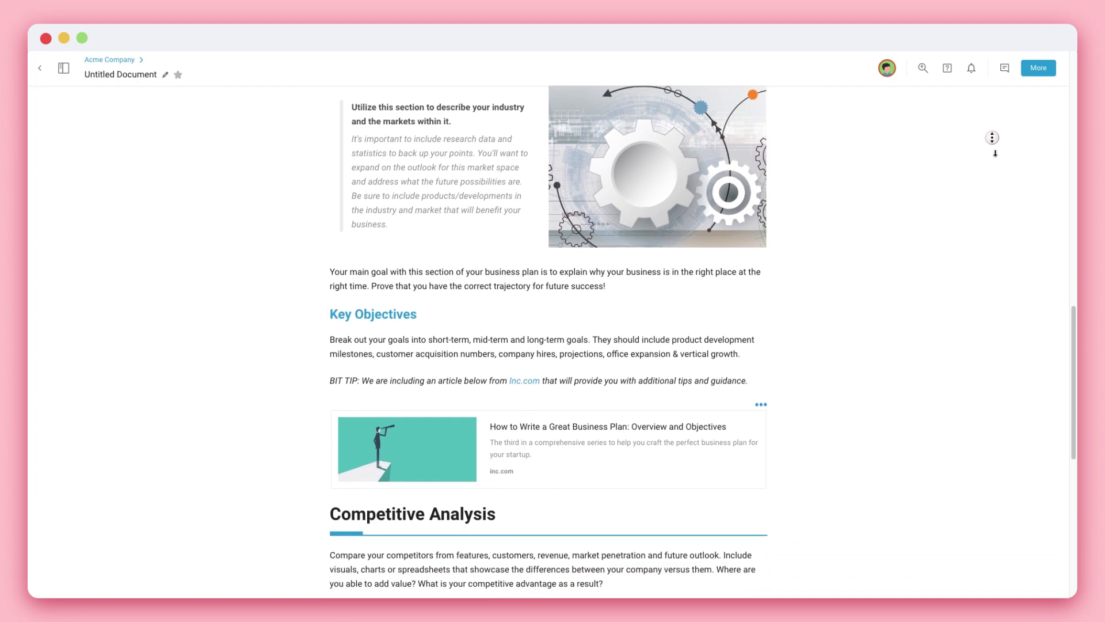
scroll(995, 153, down, 3)
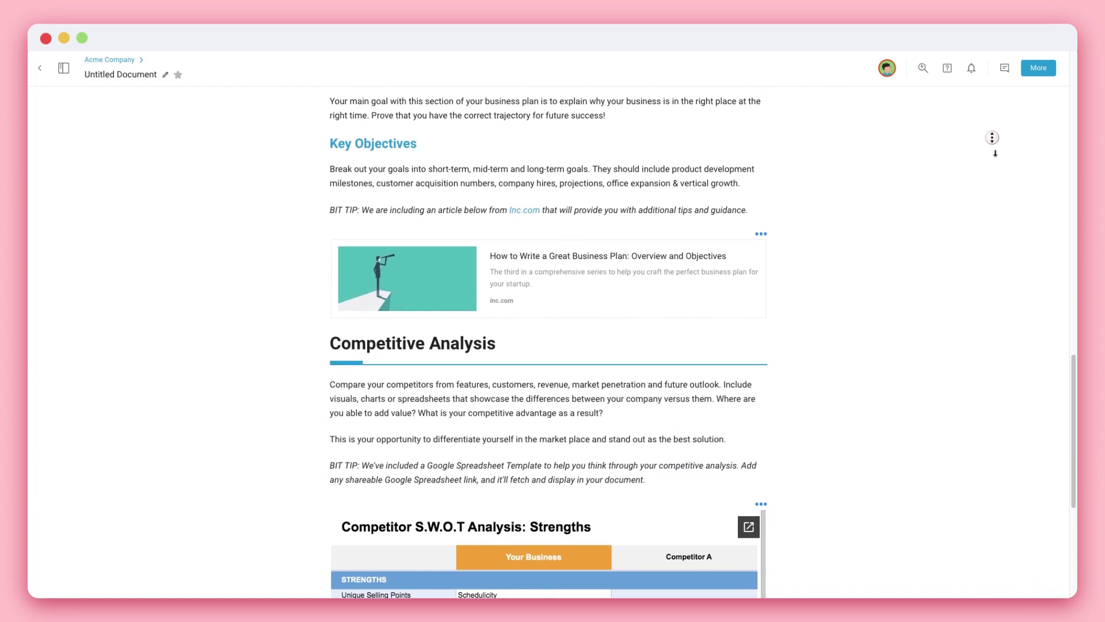
scroll(995, 154, down, 4)
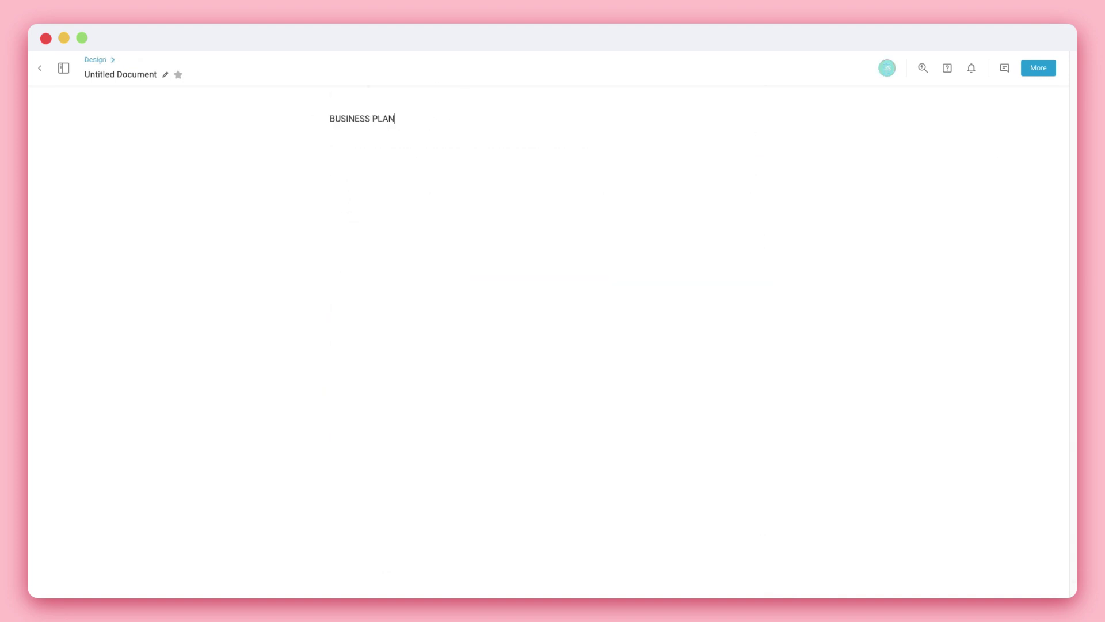
Try bold, italic and strikethrough on BUSINESS PLAN, then make it an H1 heading
drag(395, 118, 329, 116)
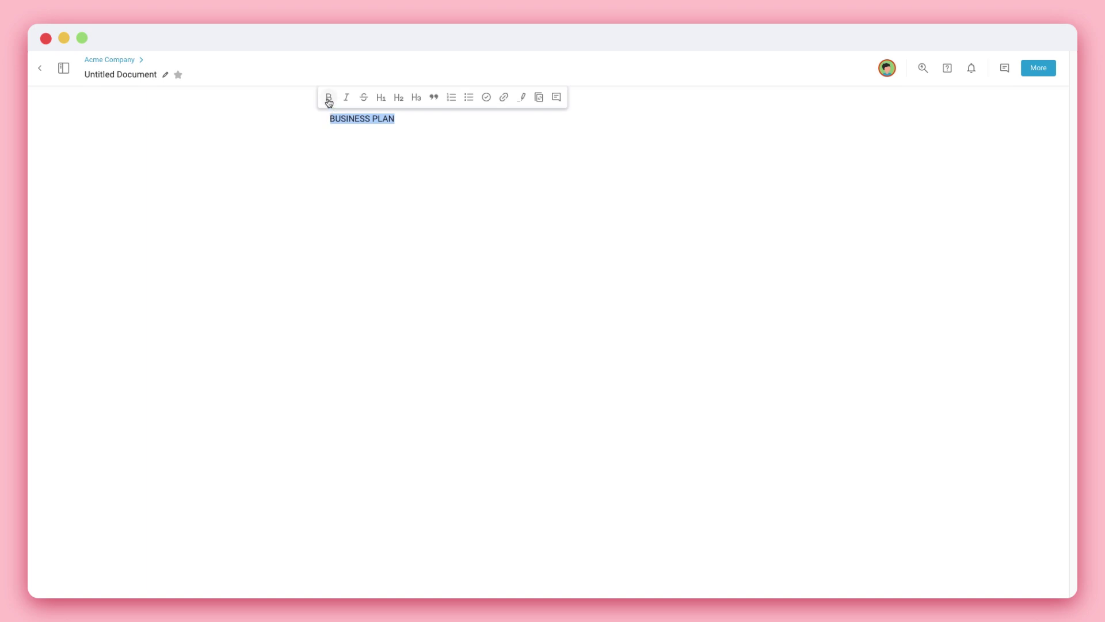
click(329, 98)
click(346, 100)
click(363, 100)
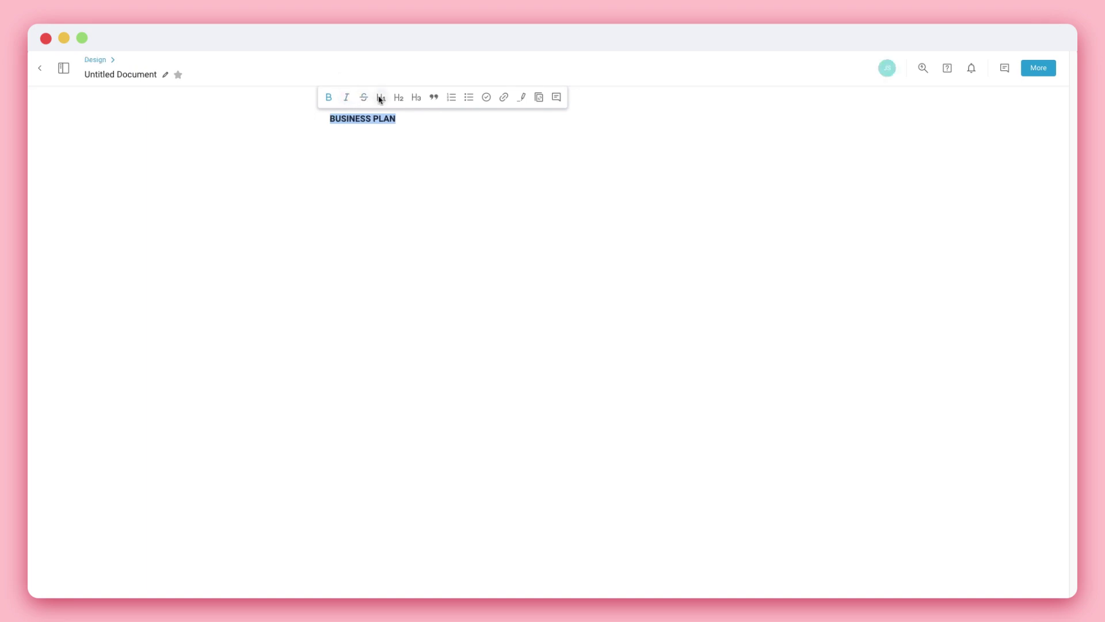
click(380, 98)
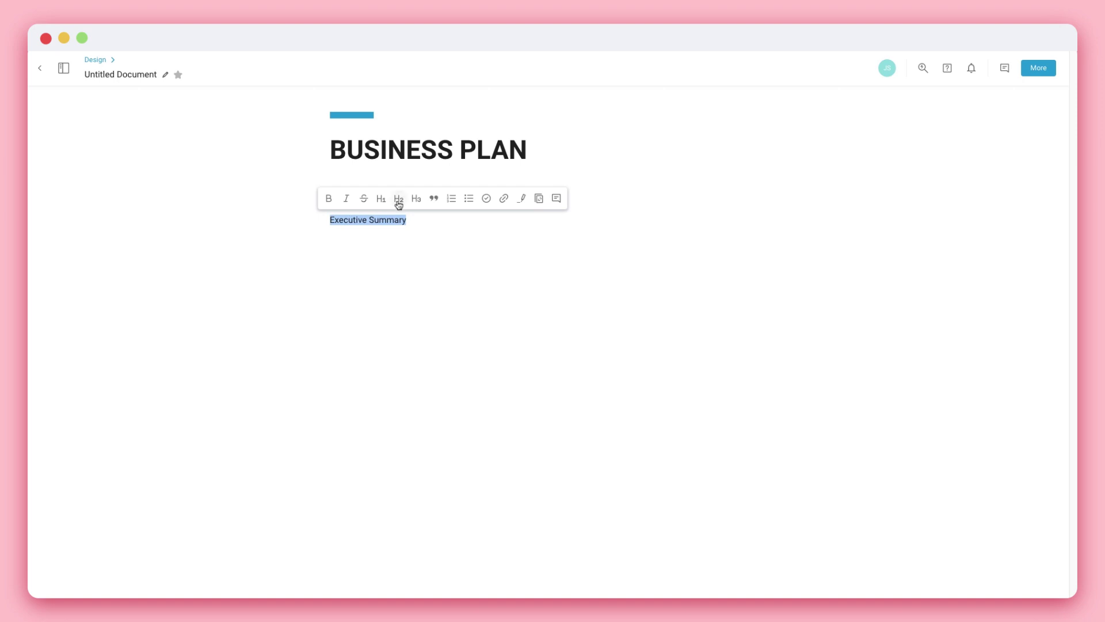
Make Executive Summary an H2 heading and toggle H3 on and off for Acme Company
click(398, 201)
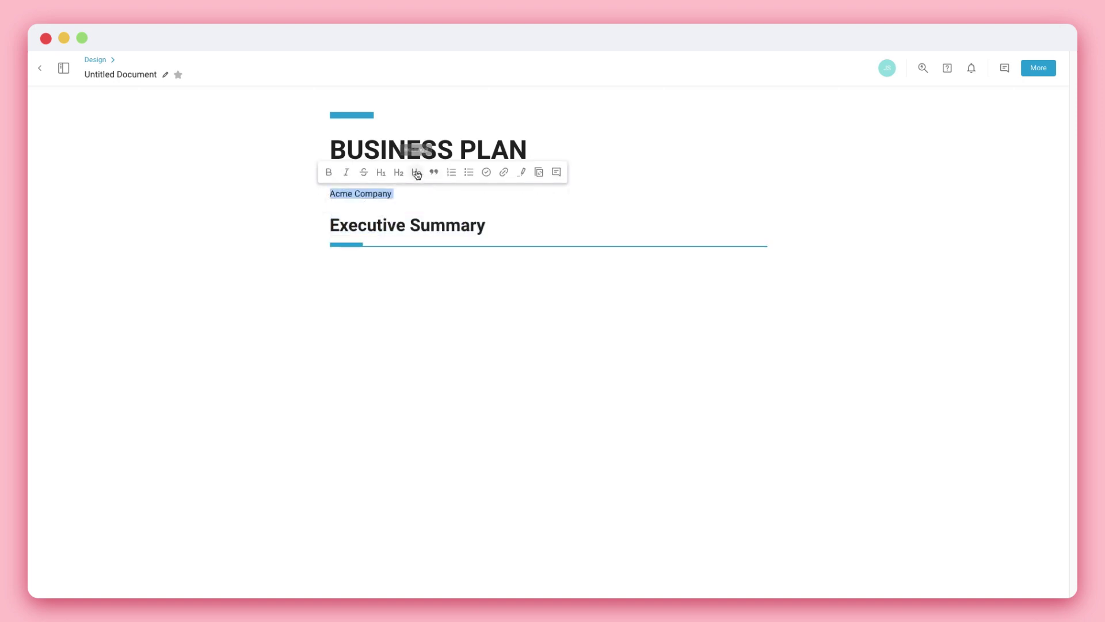
click(416, 172)
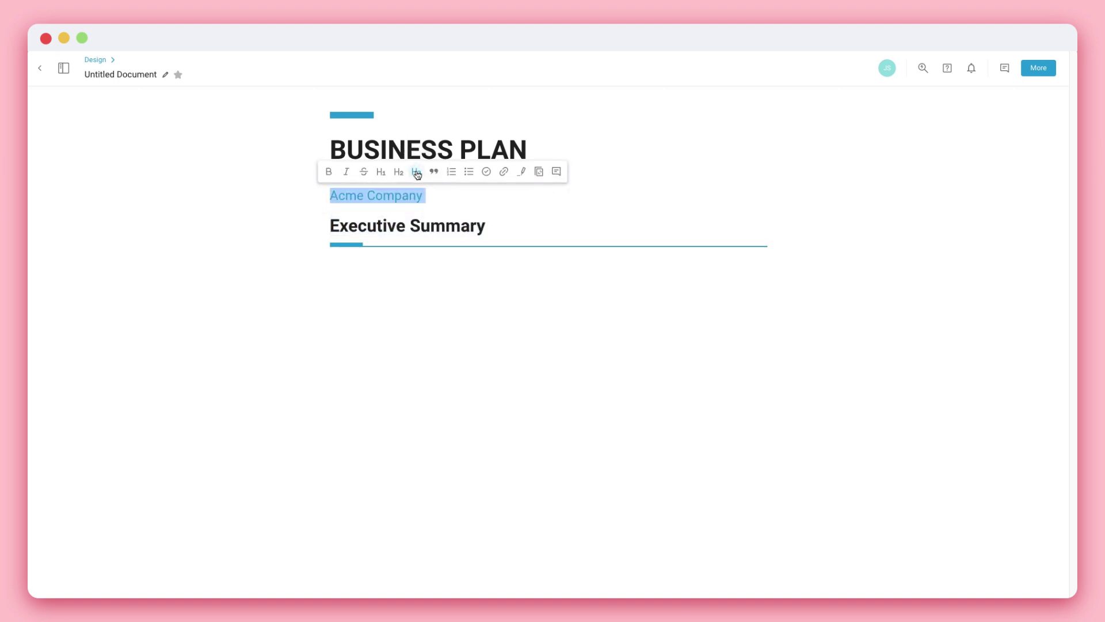
click(416, 172)
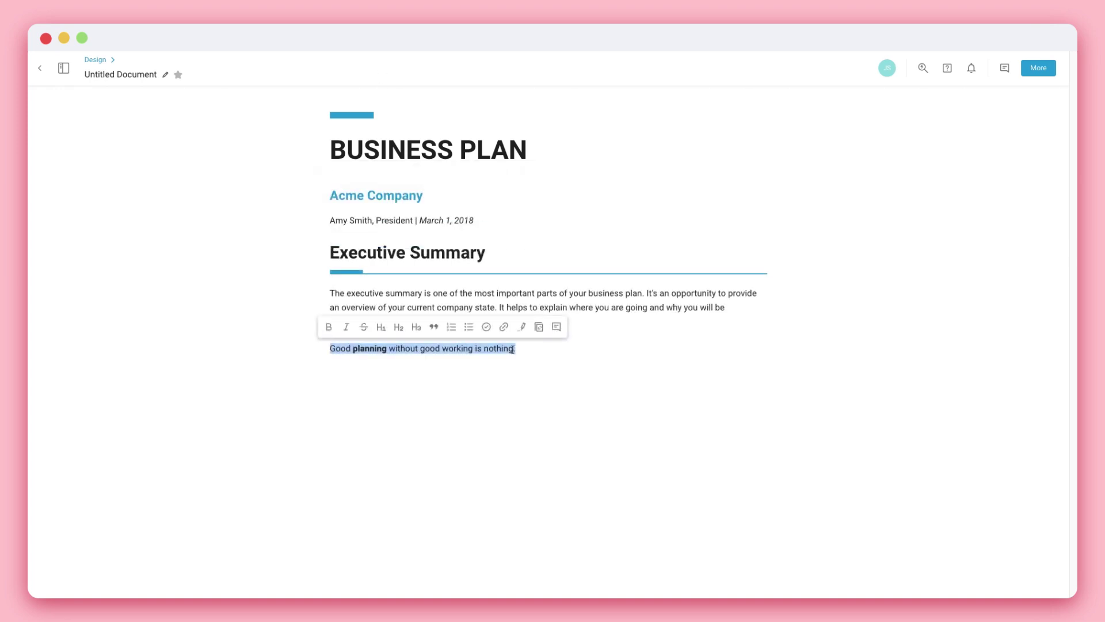
Make the planning line a blockquote and turn the three points into a checklist
click(434, 326)
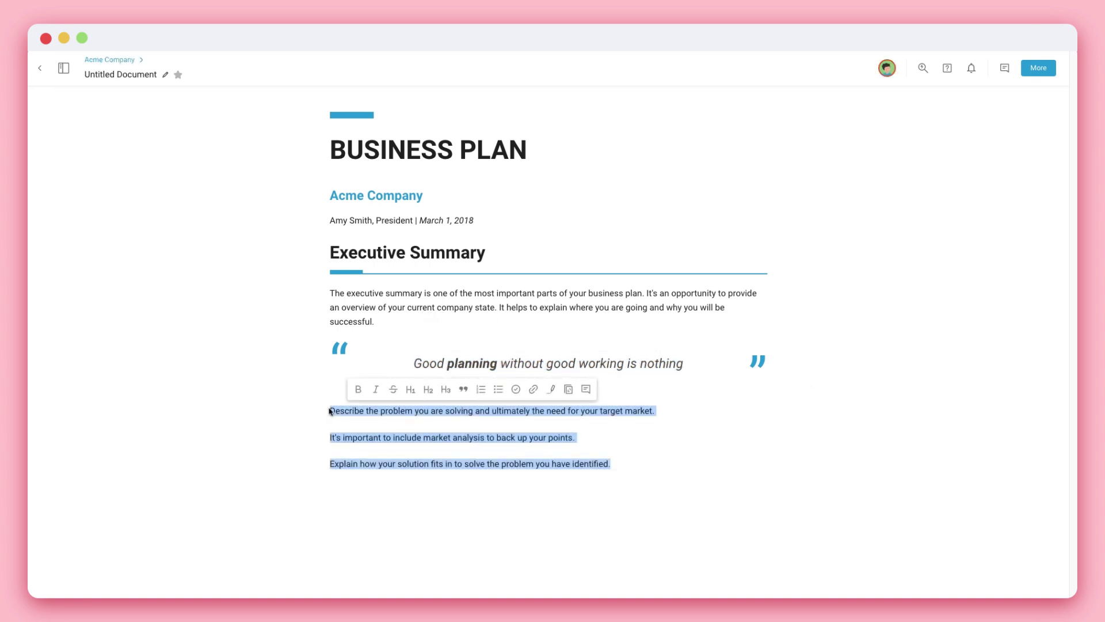
click(481, 390)
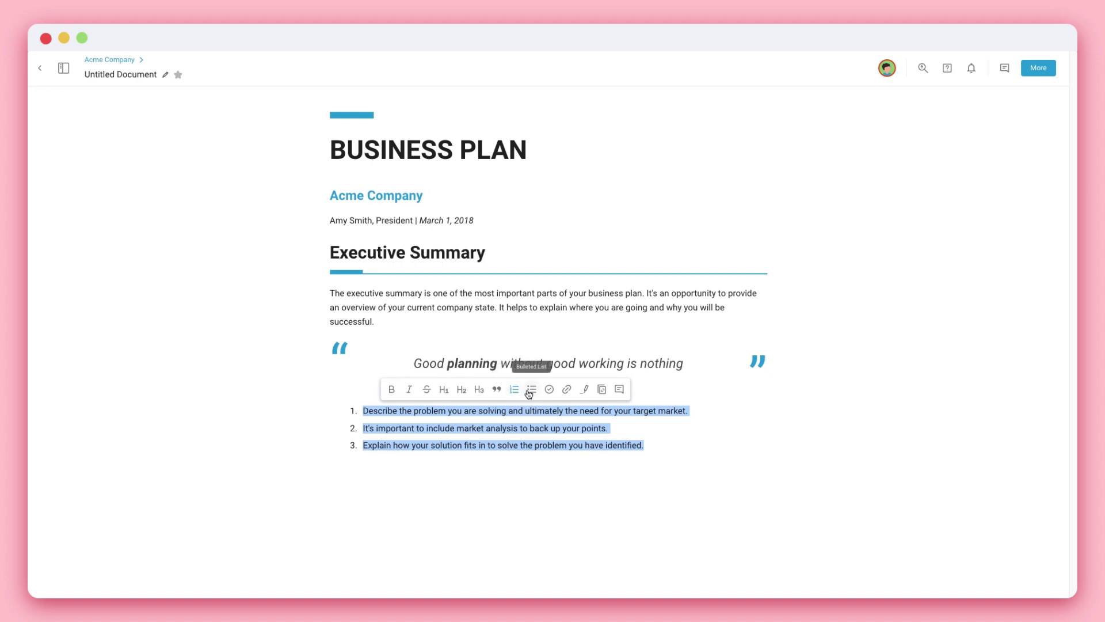
click(530, 390)
click(548, 390)
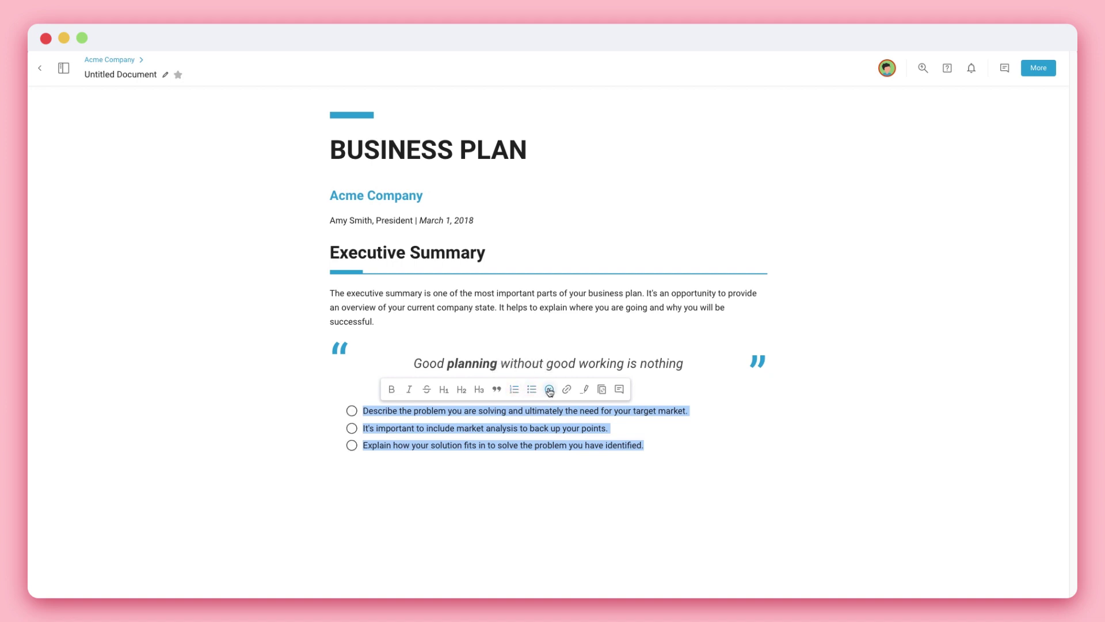
Tick the first two checklist items, leaving the third unticked
click(351, 410)
click(352, 427)
click(352, 445)
click(353, 448)
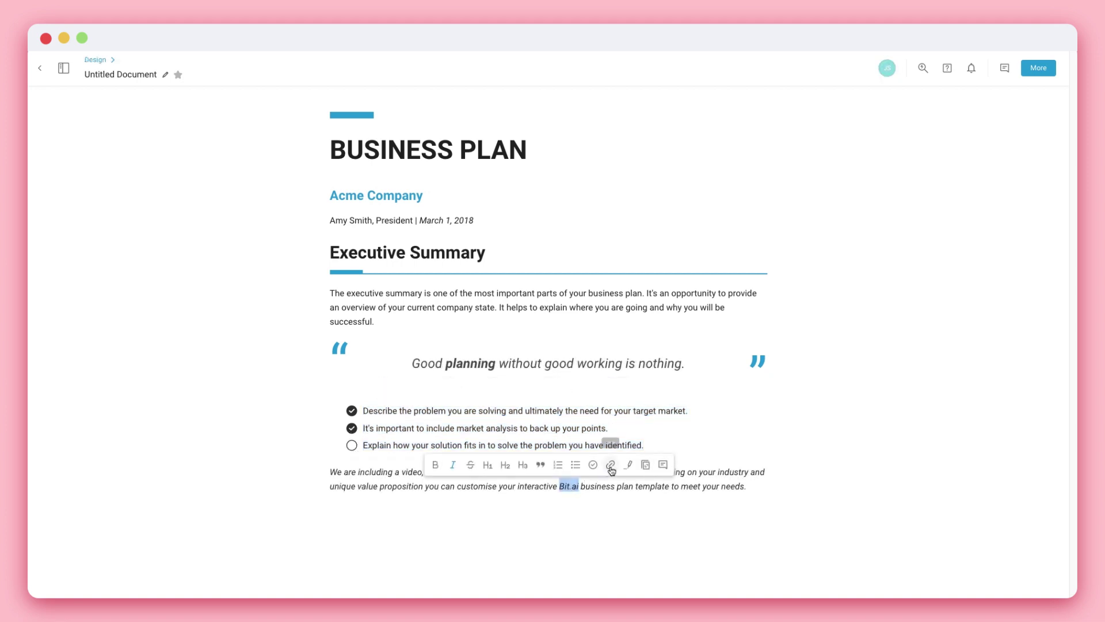
click(611, 464)
text(https://www.bit.ai)
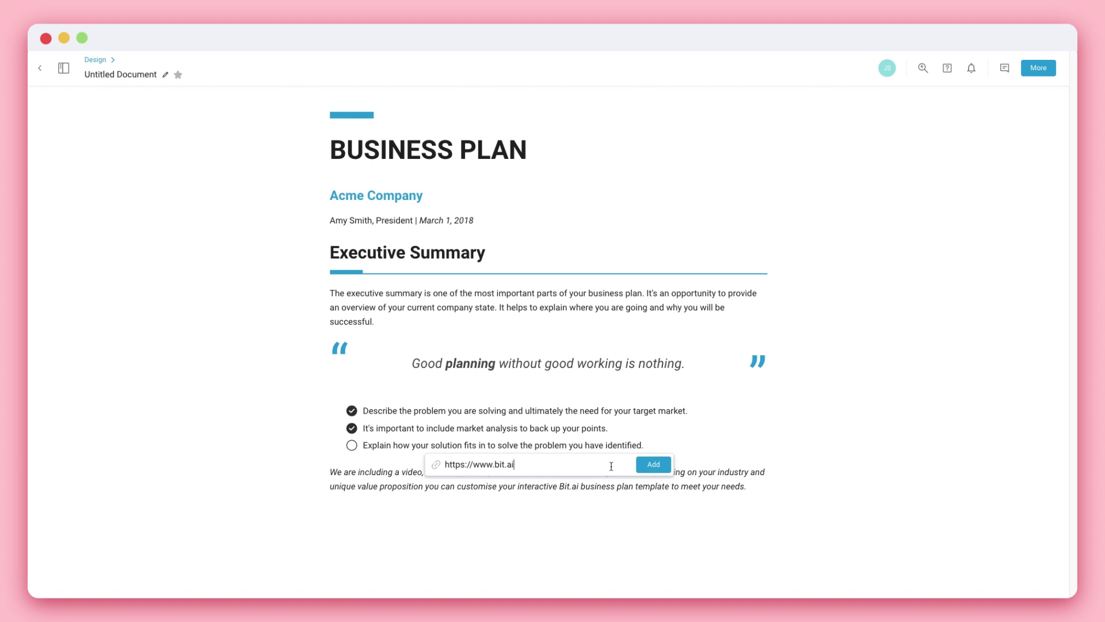
click(652, 464)
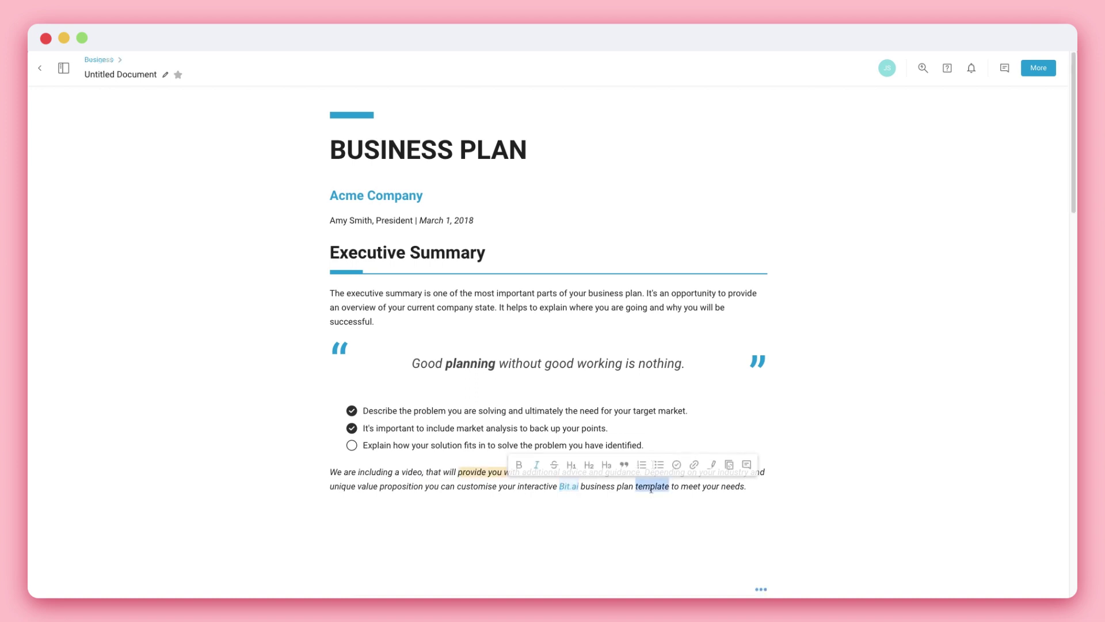
Link the word 'template' to the Brainstorm workspace document
click(727, 467)
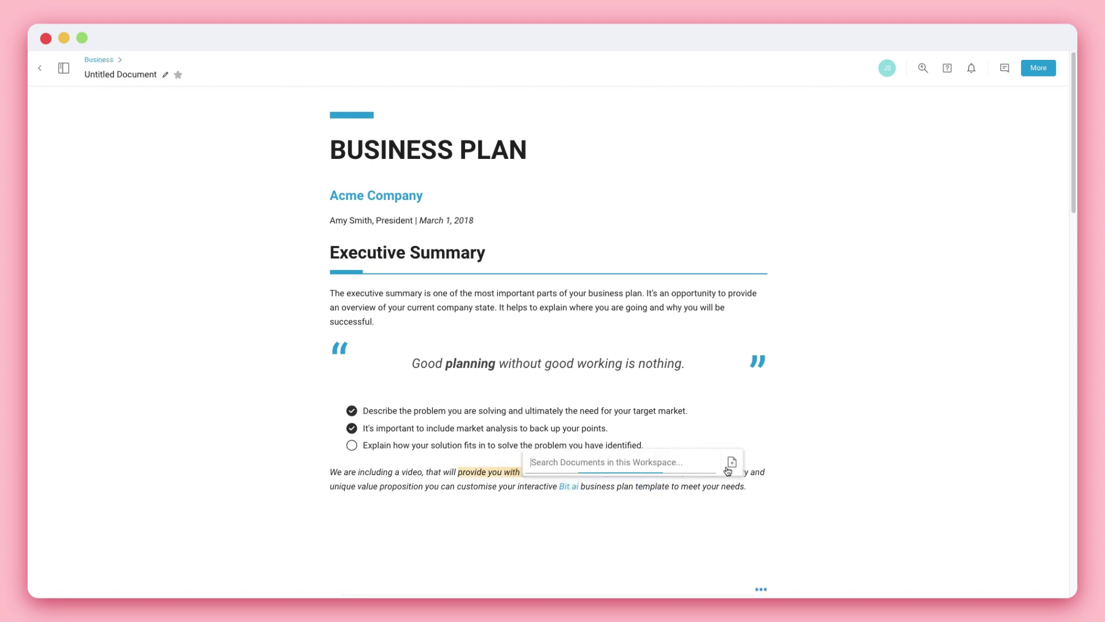
click(671, 471)
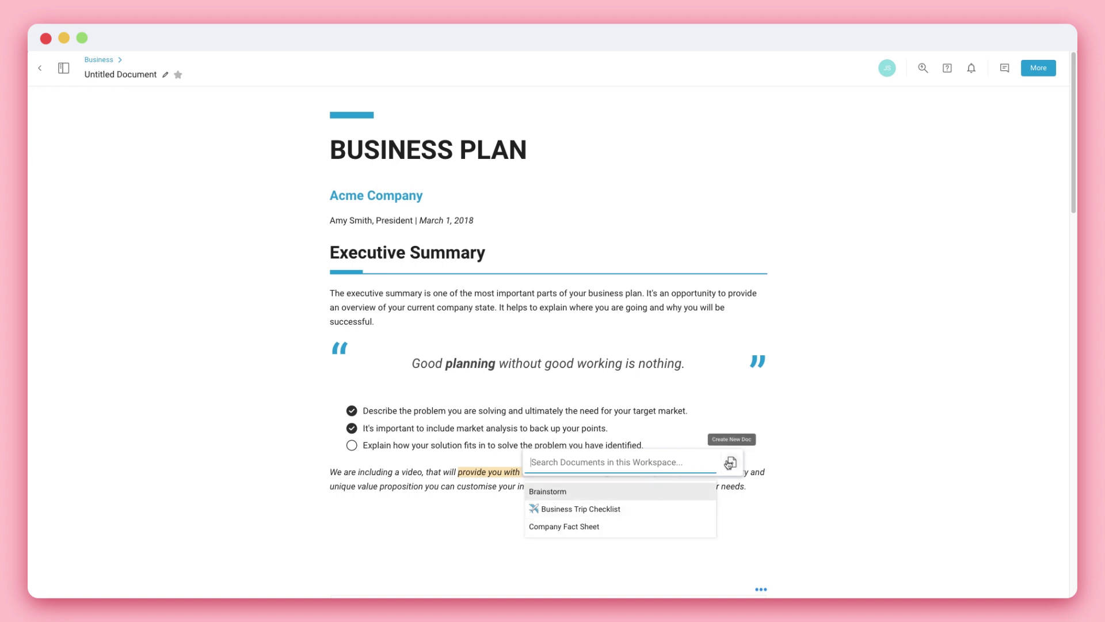
click(658, 493)
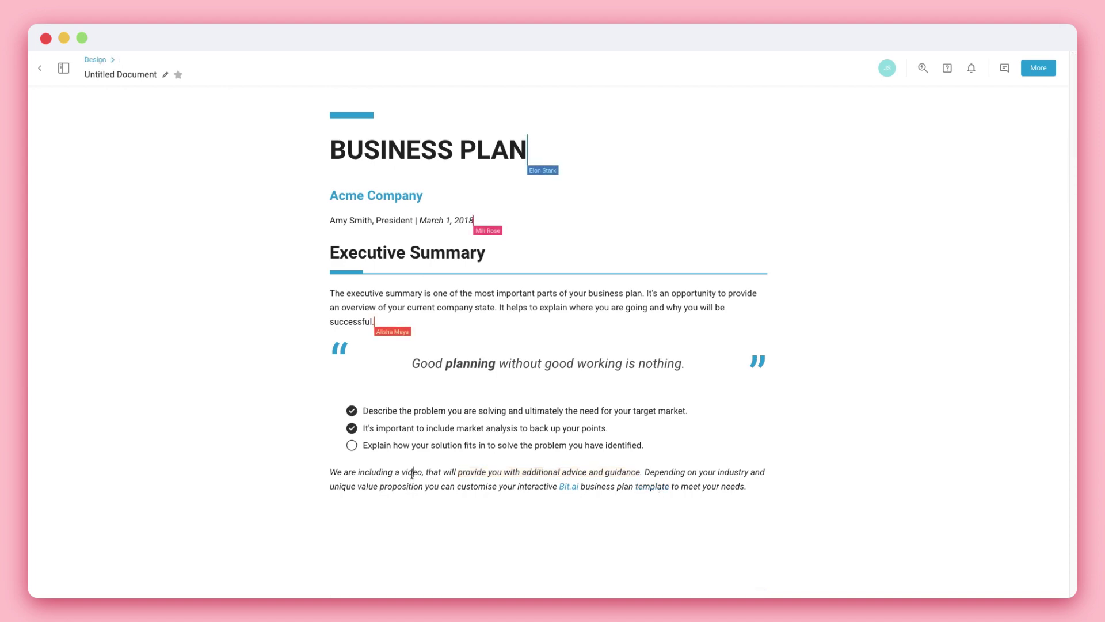
Comment 'Place the video below' on the word video, mentioning a teammate, then open the thread
double_click(411, 472)
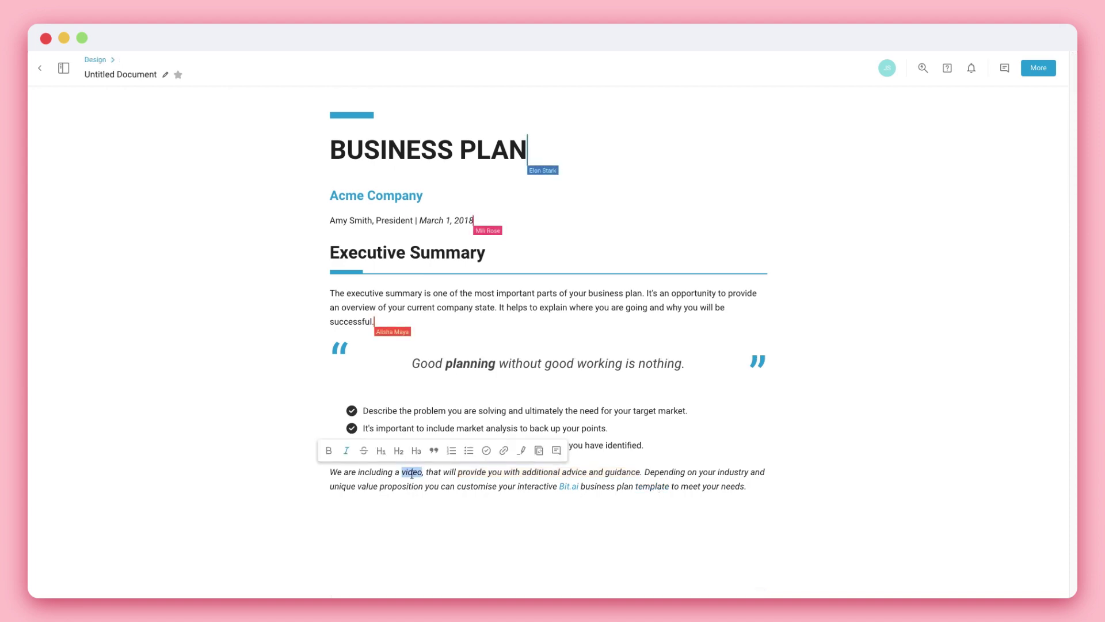
click(556, 450)
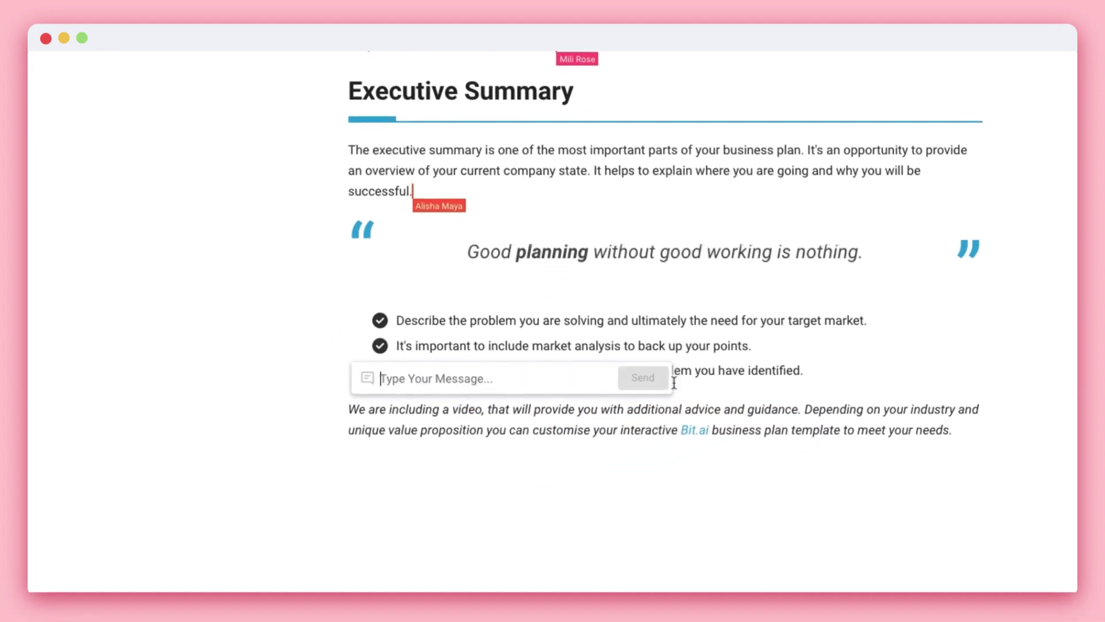
text(@lina)
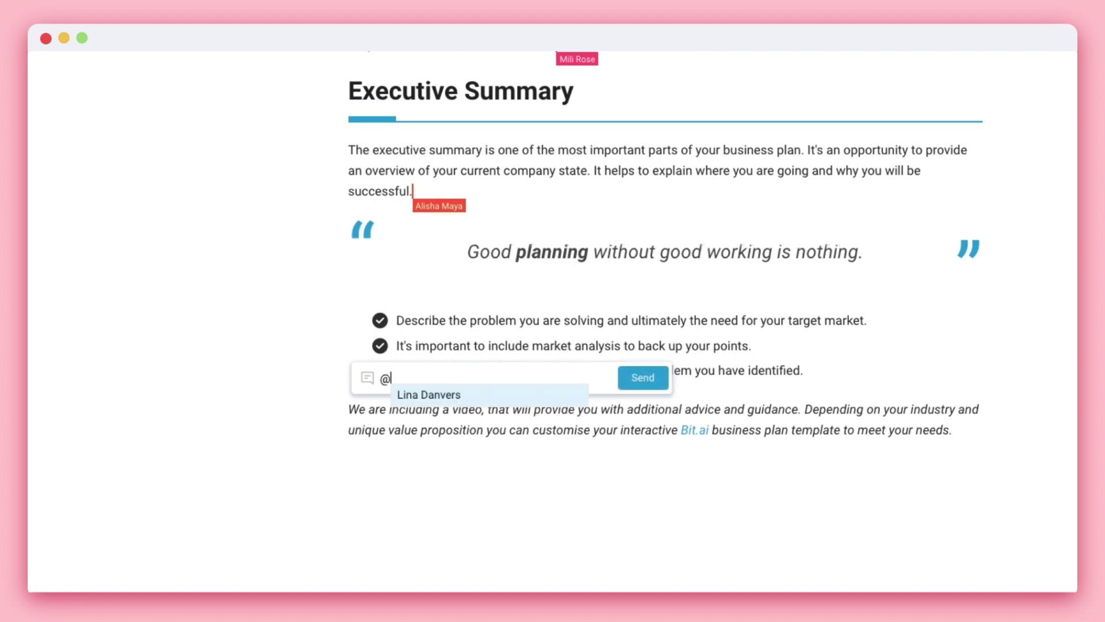
key(Return)
text(Place the video below)
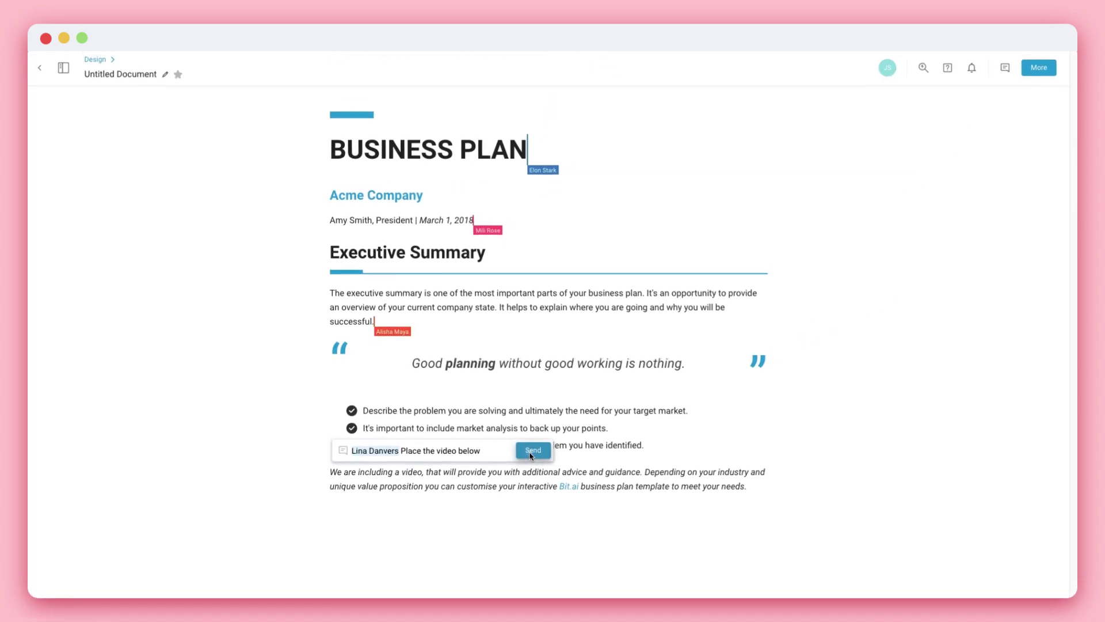
click(530, 456)
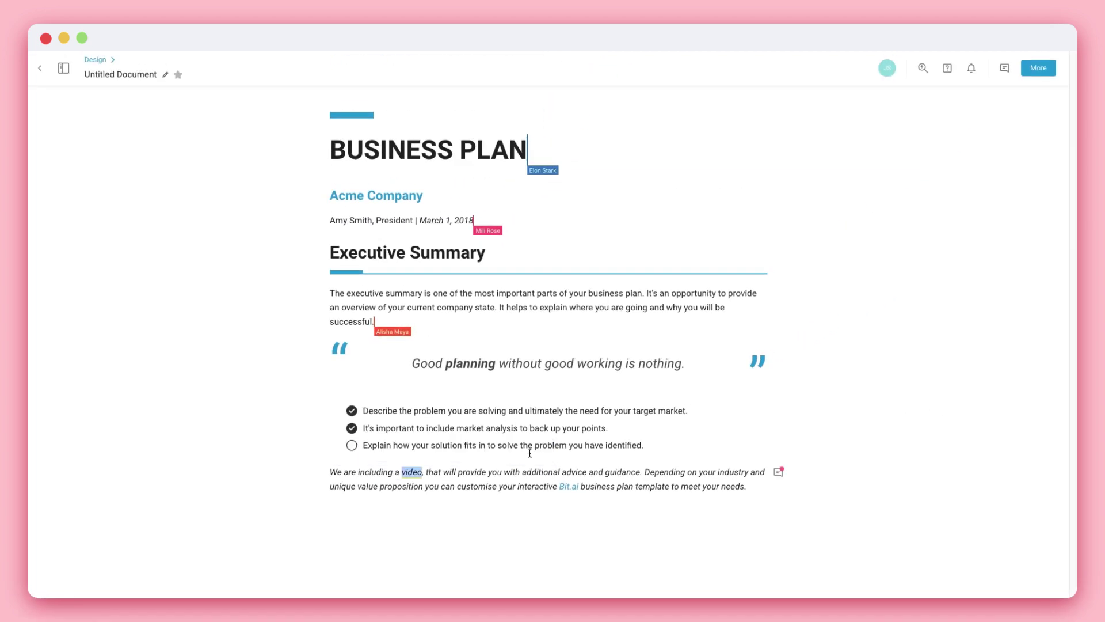
click(778, 473)
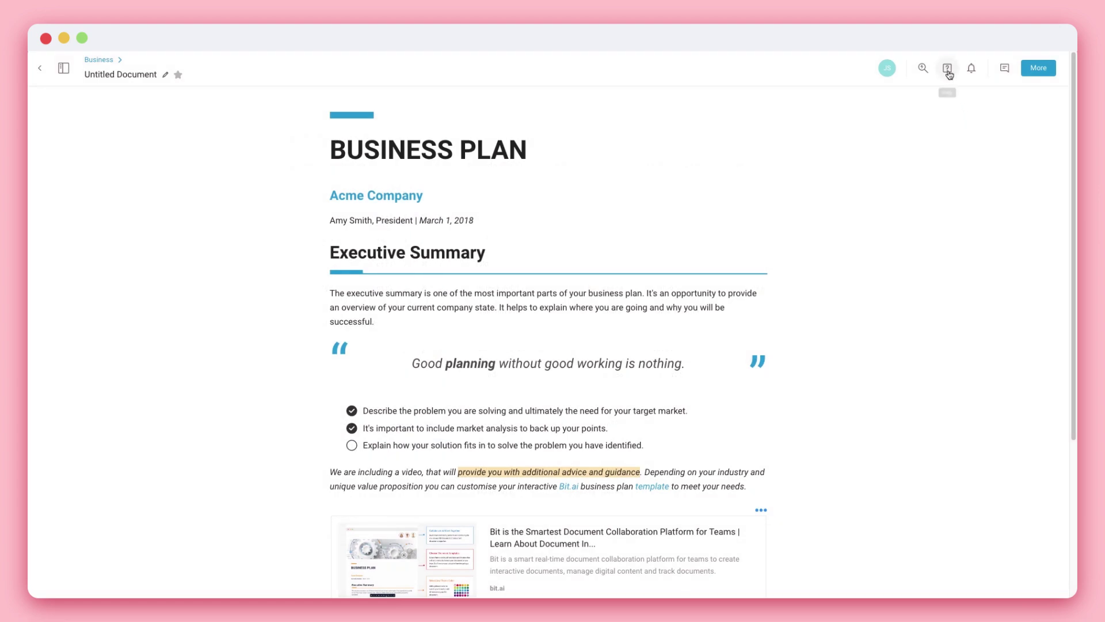
Bring up the Keyboard Shortcuts reference from the Help menu
click(947, 72)
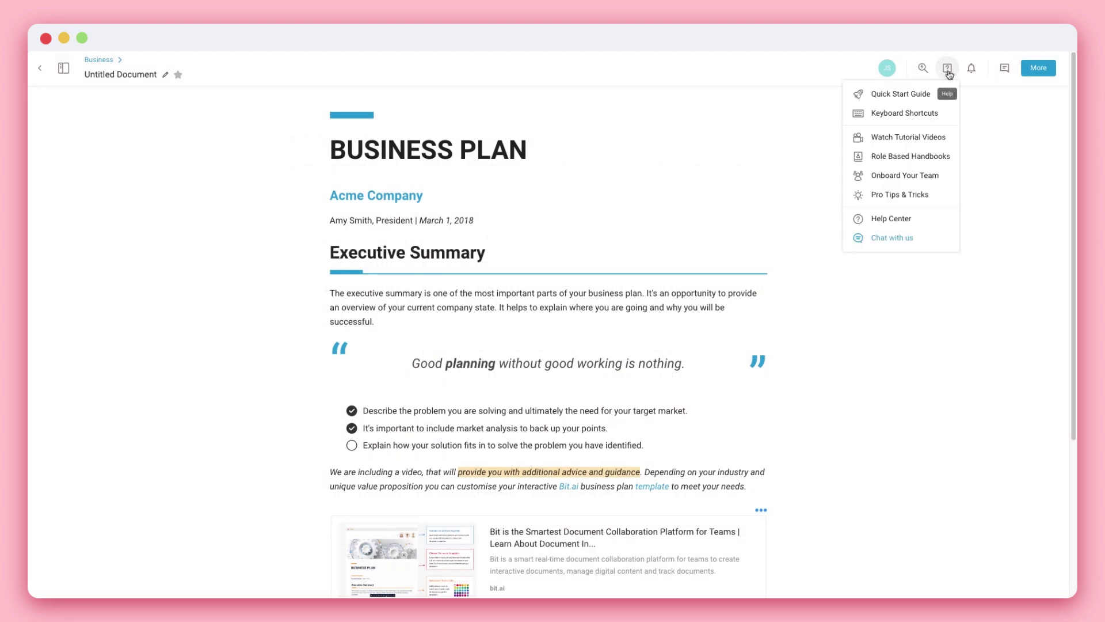
click(939, 115)
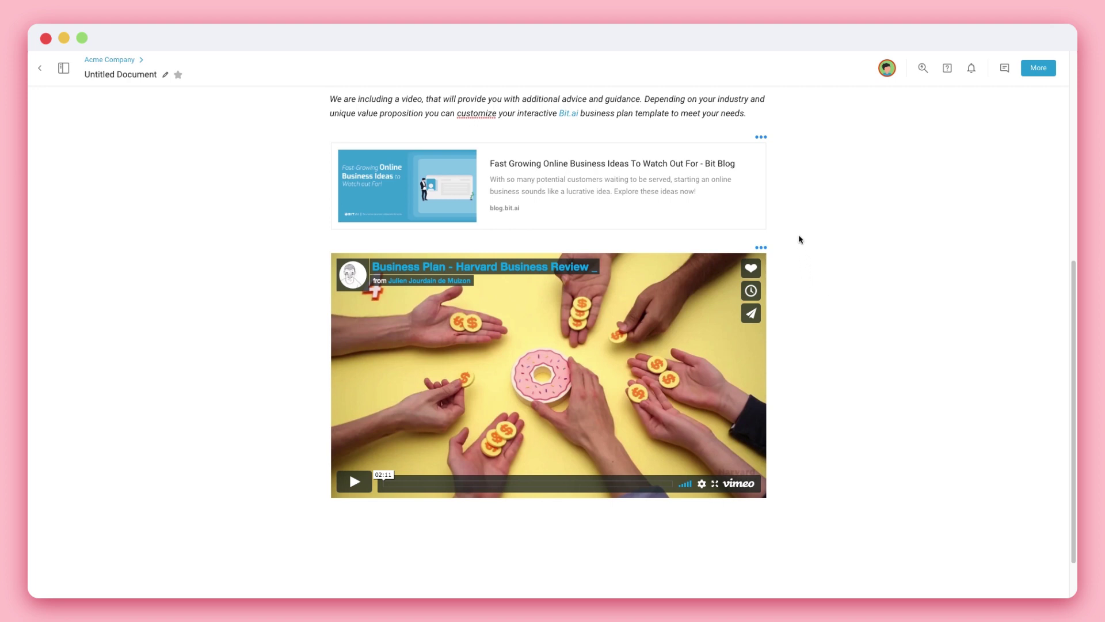
Add an empty line below the link card and another above the embedded video
click(761, 137)
key(Return)
click(760, 275)
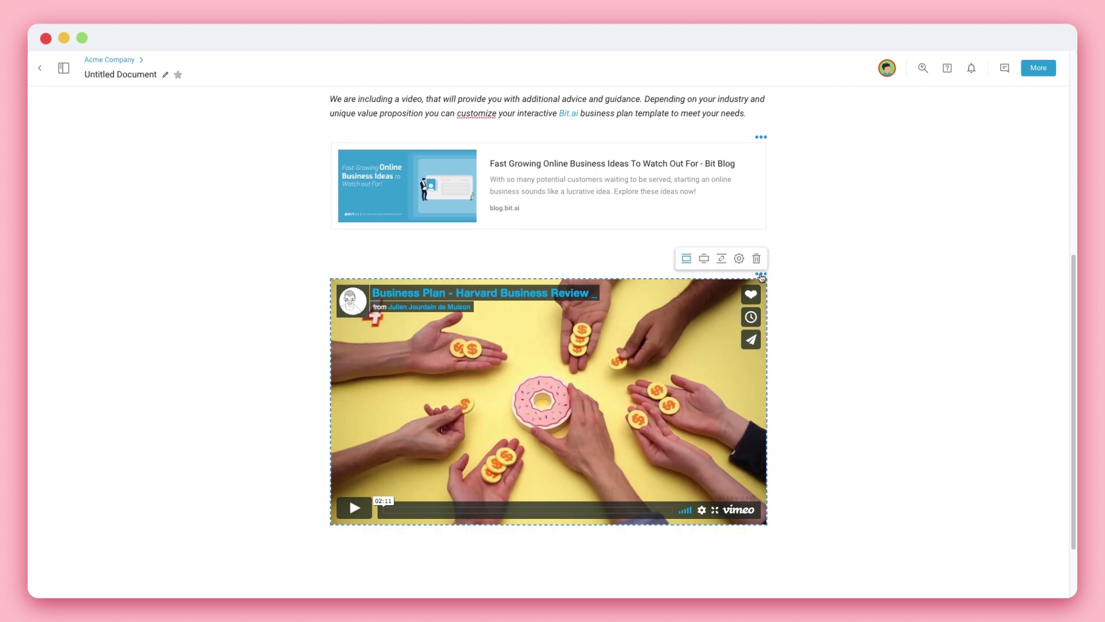
click(760, 274)
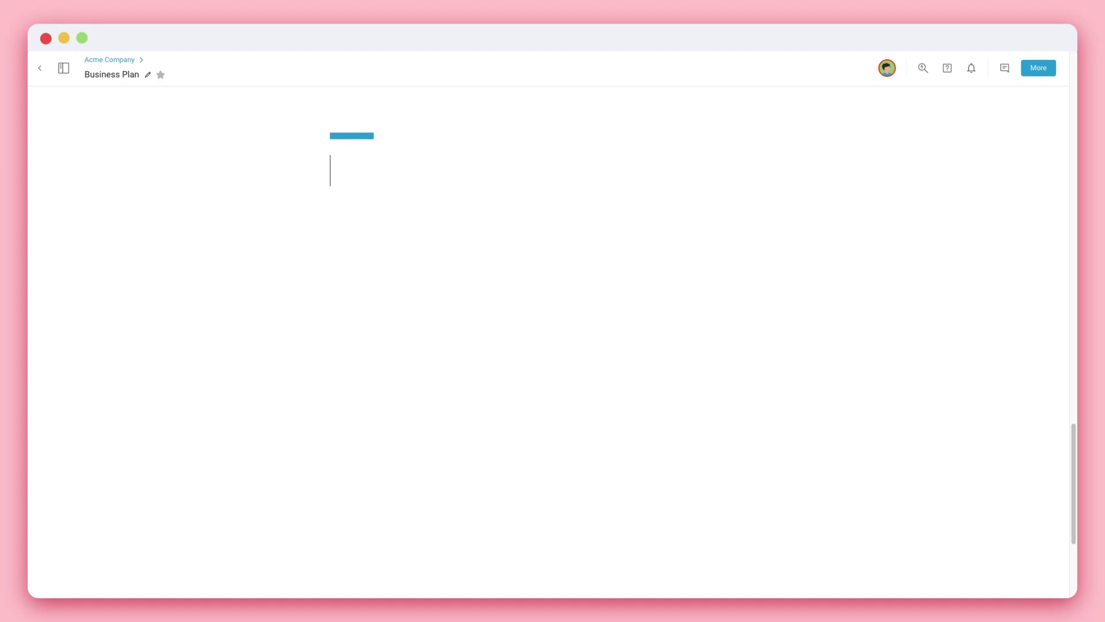
Type Header 1, then Markdown headings '## Header 2' and '### Header 3' on new lines
text(Header 1)
key(Return)
text(## Header 2)
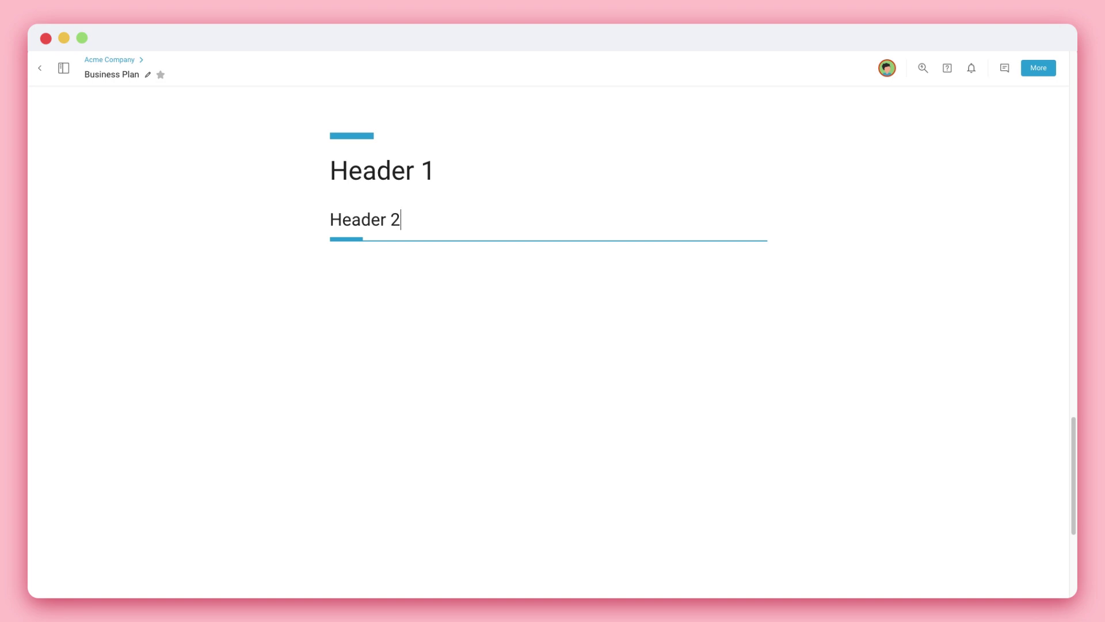
key(Return)
text(### )
text(Header 3)
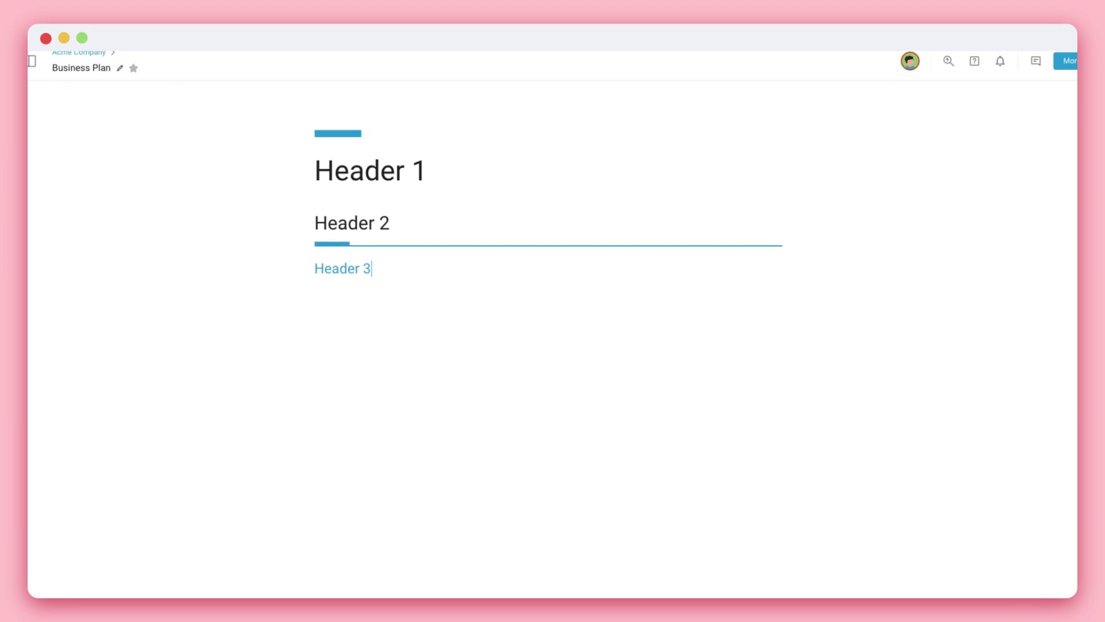
key(Return)
Add '#### Header 4', '##### Header 5' and '###### Header 6', then show shortcuts with Ctrl+\
text(####)
text( Header 4)
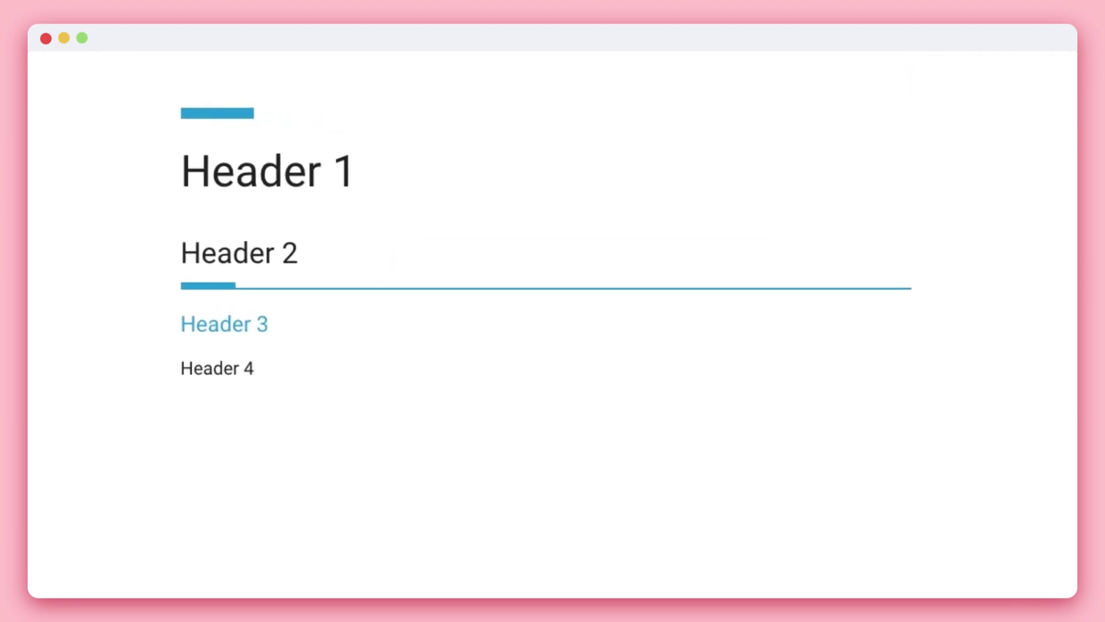
key(Return)
text(#####)
text( Header 5)
key(Return)
text(###)
text(###)
text( Header 6)
key(ctrl+backslash)
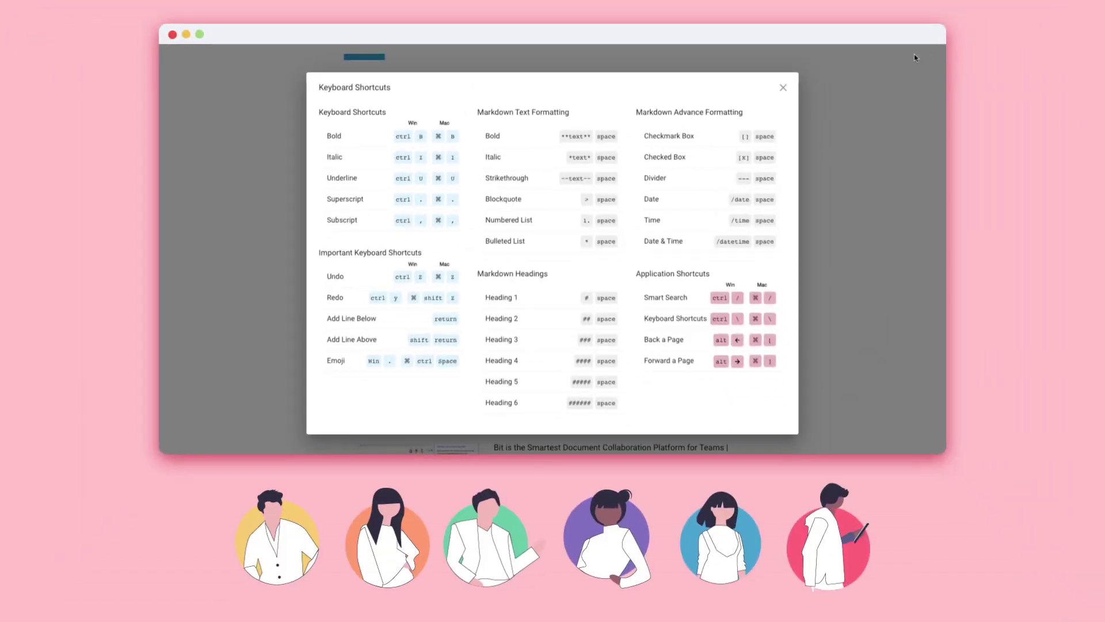